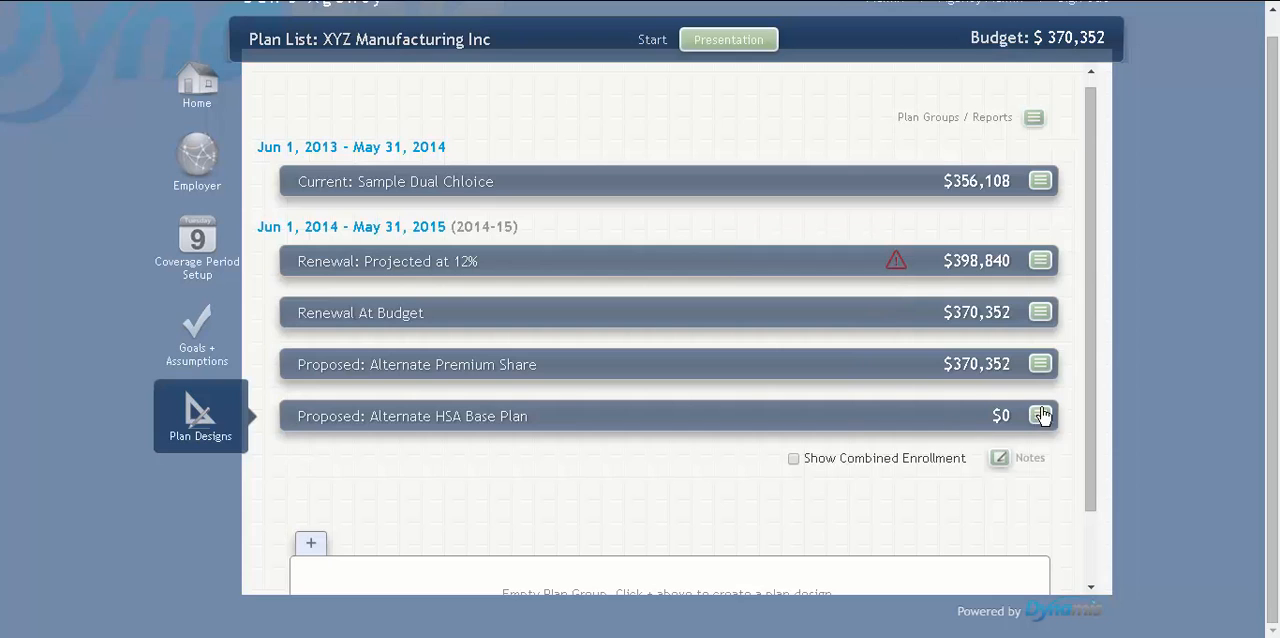
click(1041, 417)
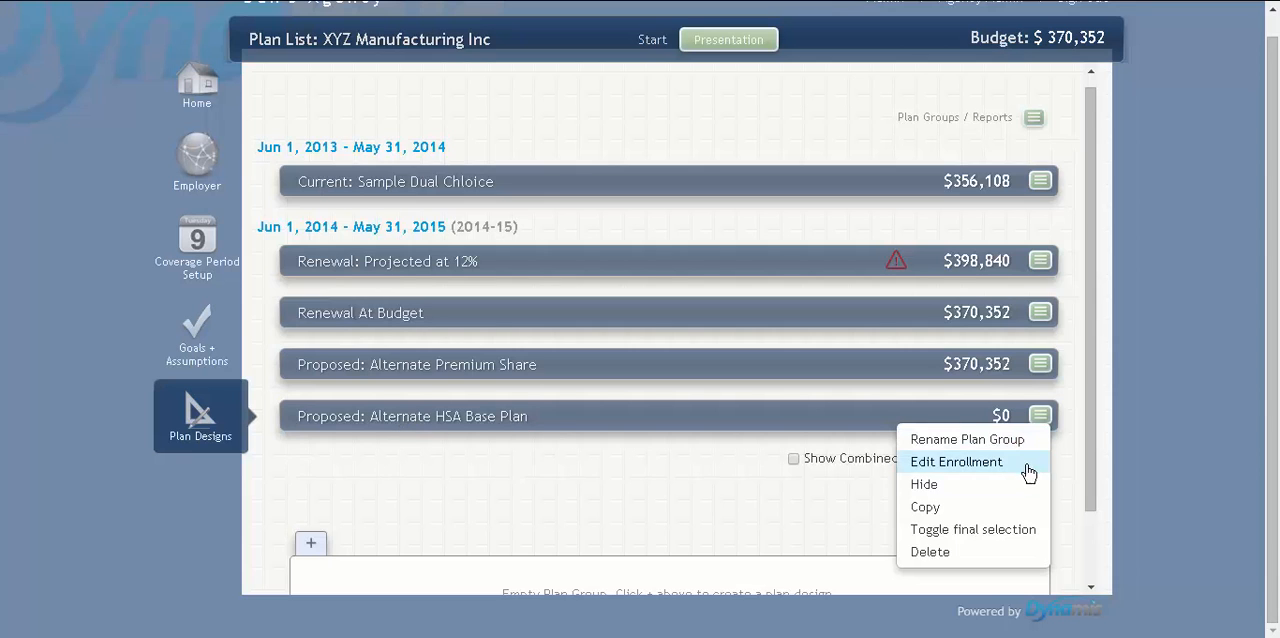
scroll(1020, 505, down, 2)
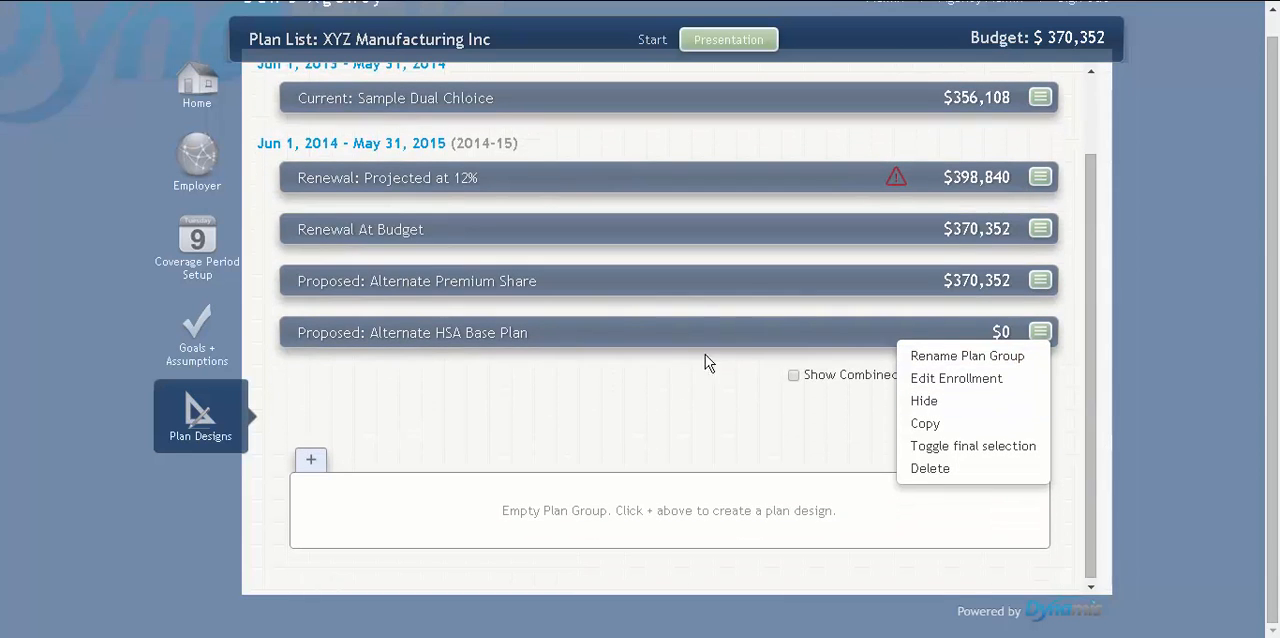
click(515, 406)
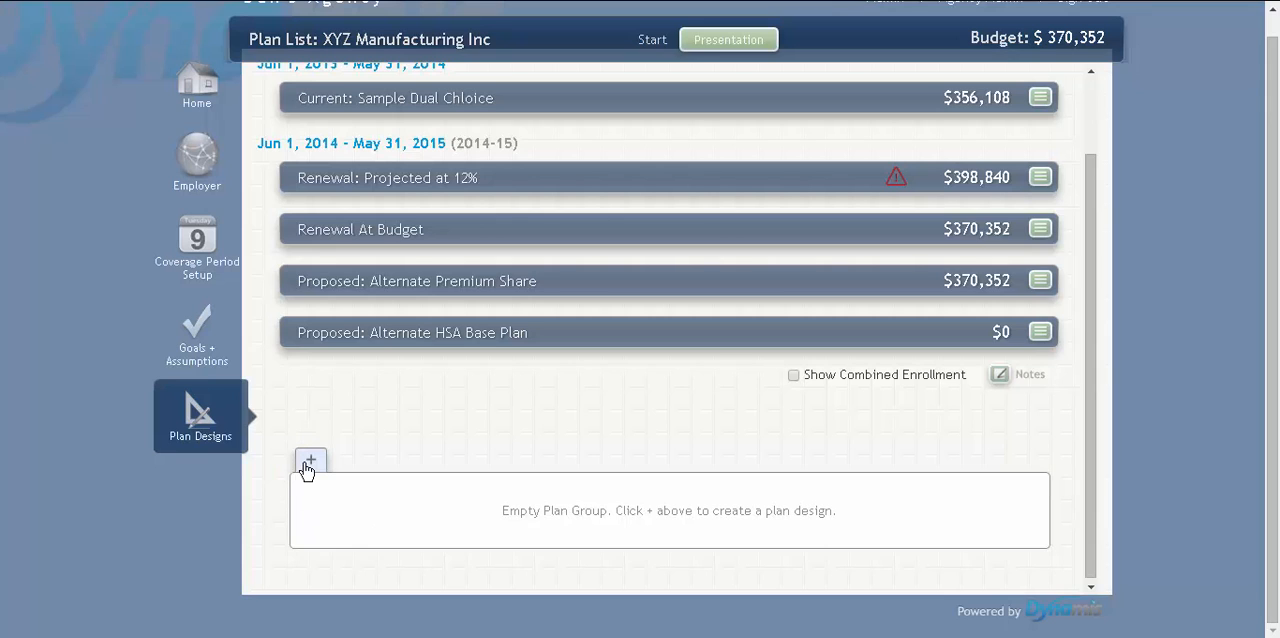
click(590, 341)
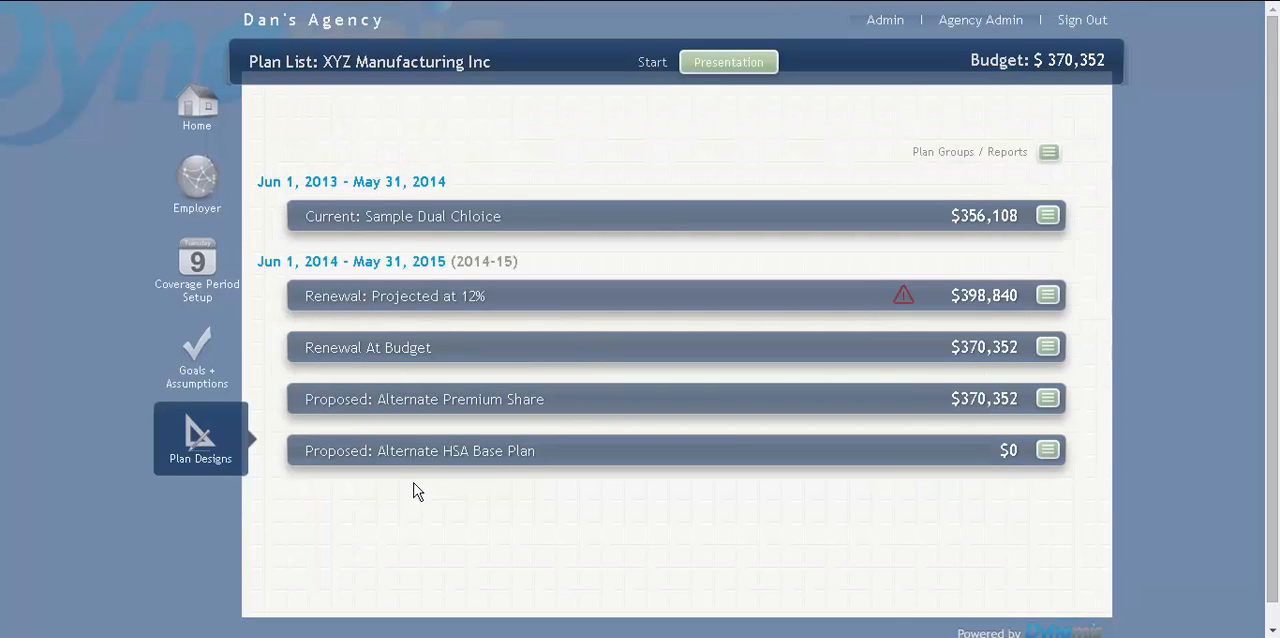
click(611, 457)
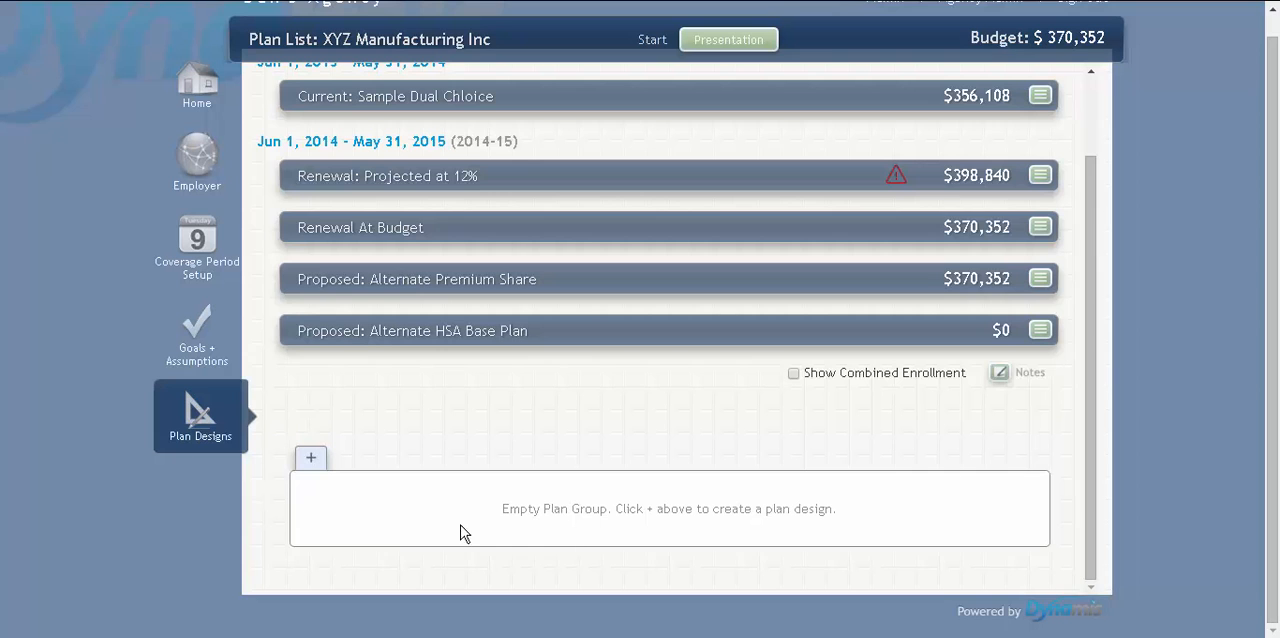
Start a plan design in the Alternate HSA Base Plan group, sourced from the plan database with a new medical plan
click(311, 461)
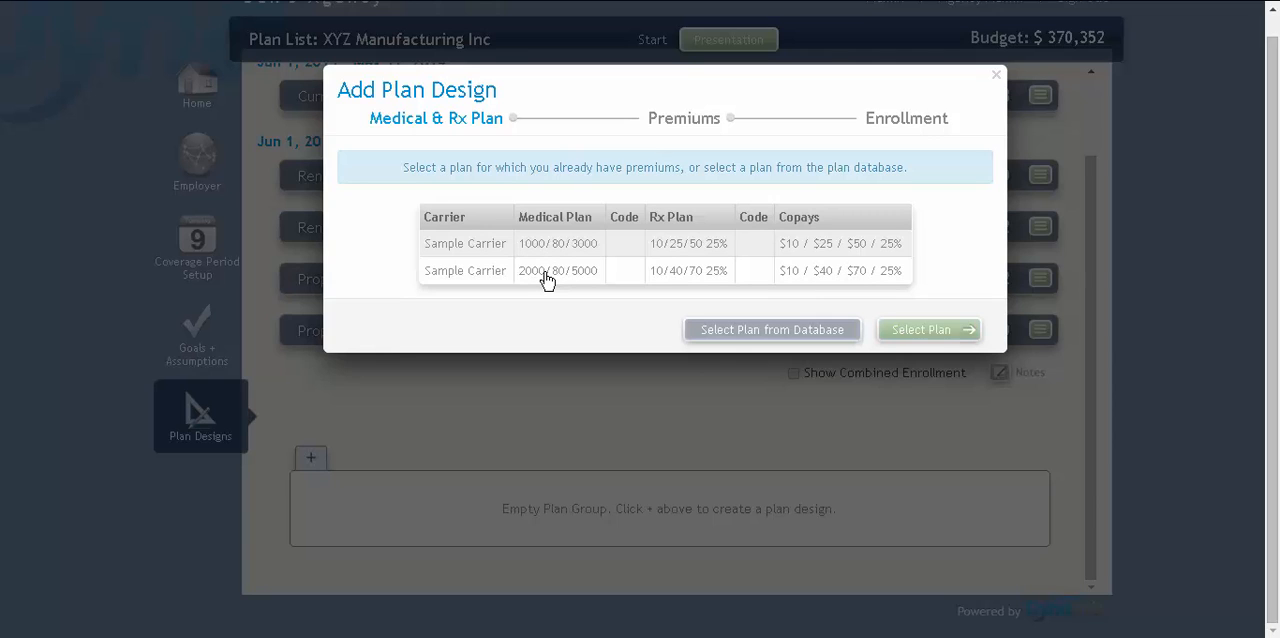
click(822, 331)
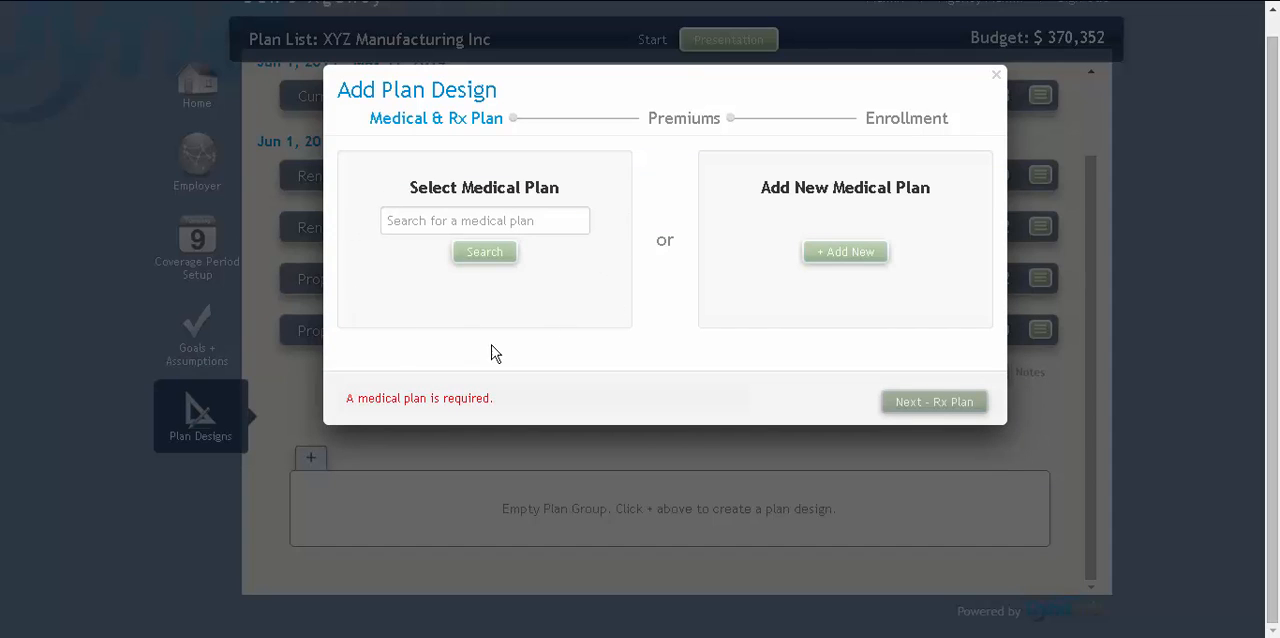
click(862, 262)
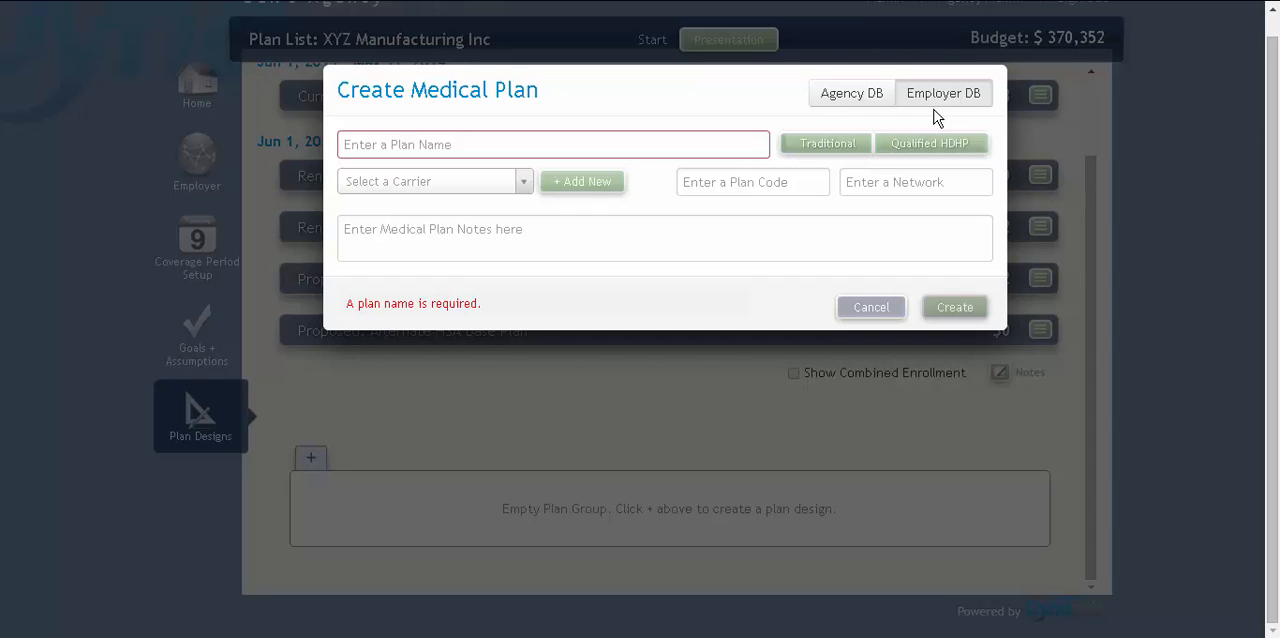
Name the medical plan "AHSA 4000/100/4000" and mark it as a Qualified HDHP
click(404, 152)
text(AH)
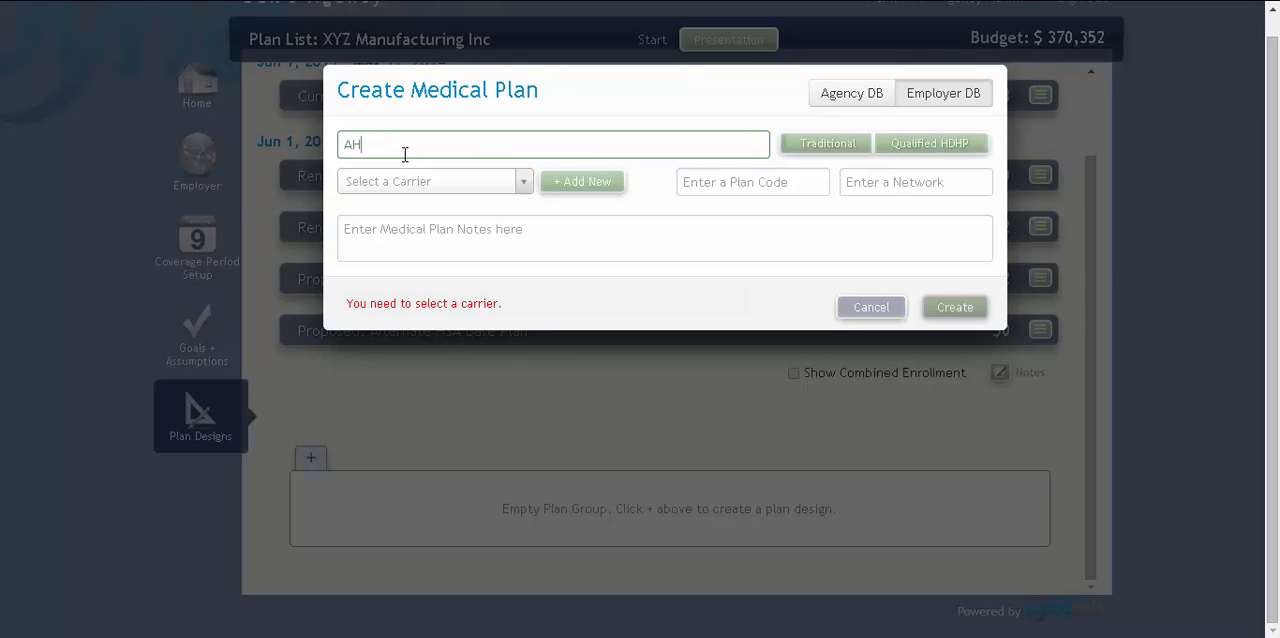
text(SA 4000/100/4000)
click(946, 146)
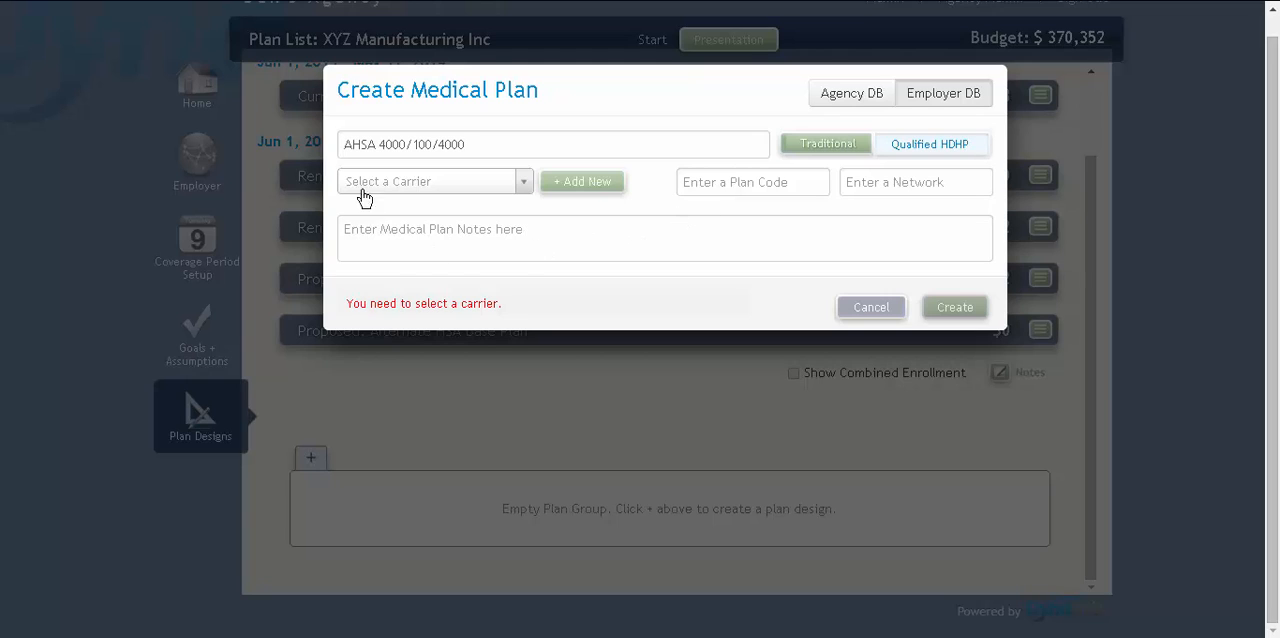
Choose Sample Carrier as the medical plan's carrier
click(522, 181)
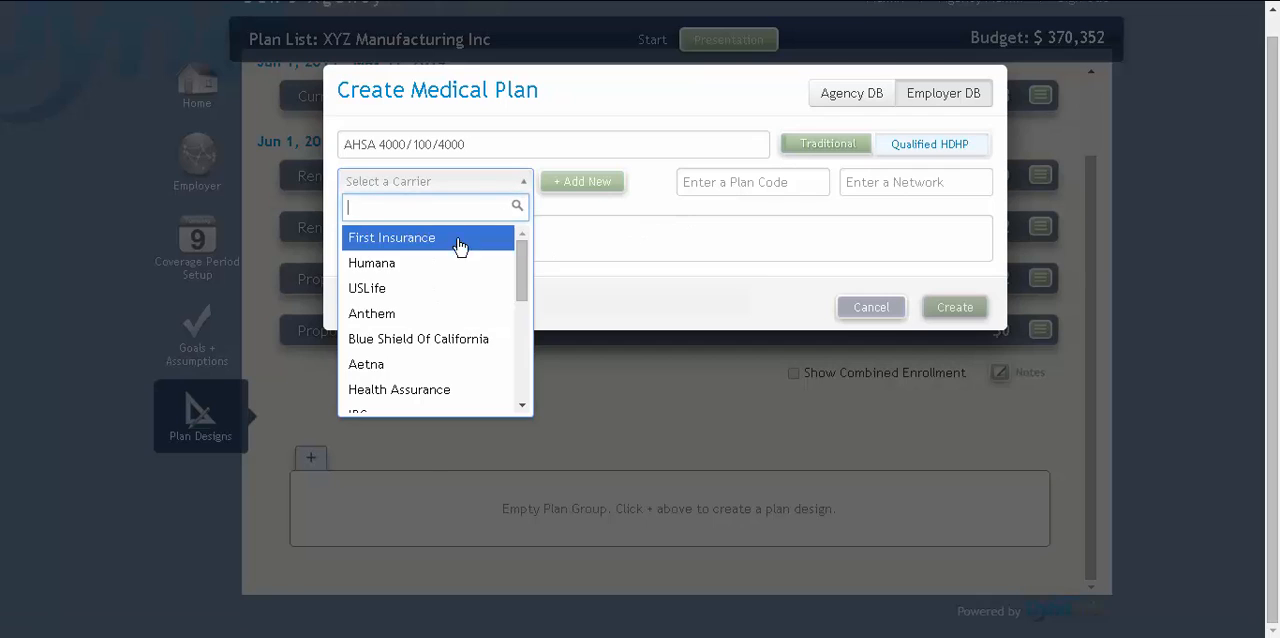
drag(519, 281, 526, 358)
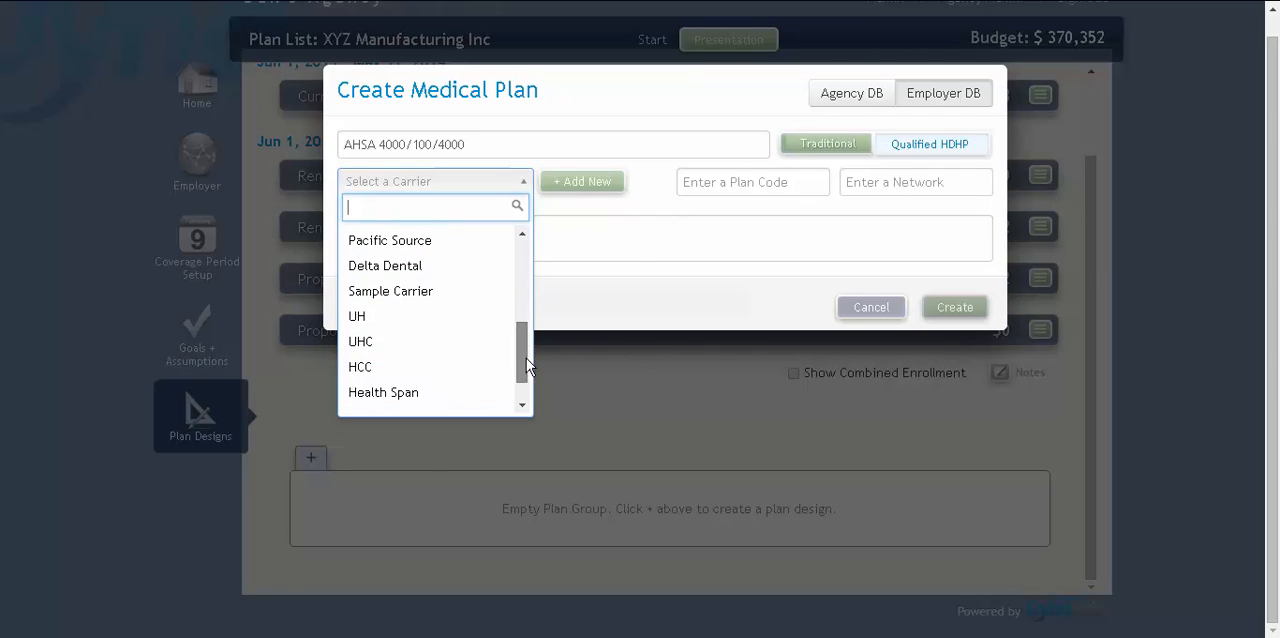
click(457, 300)
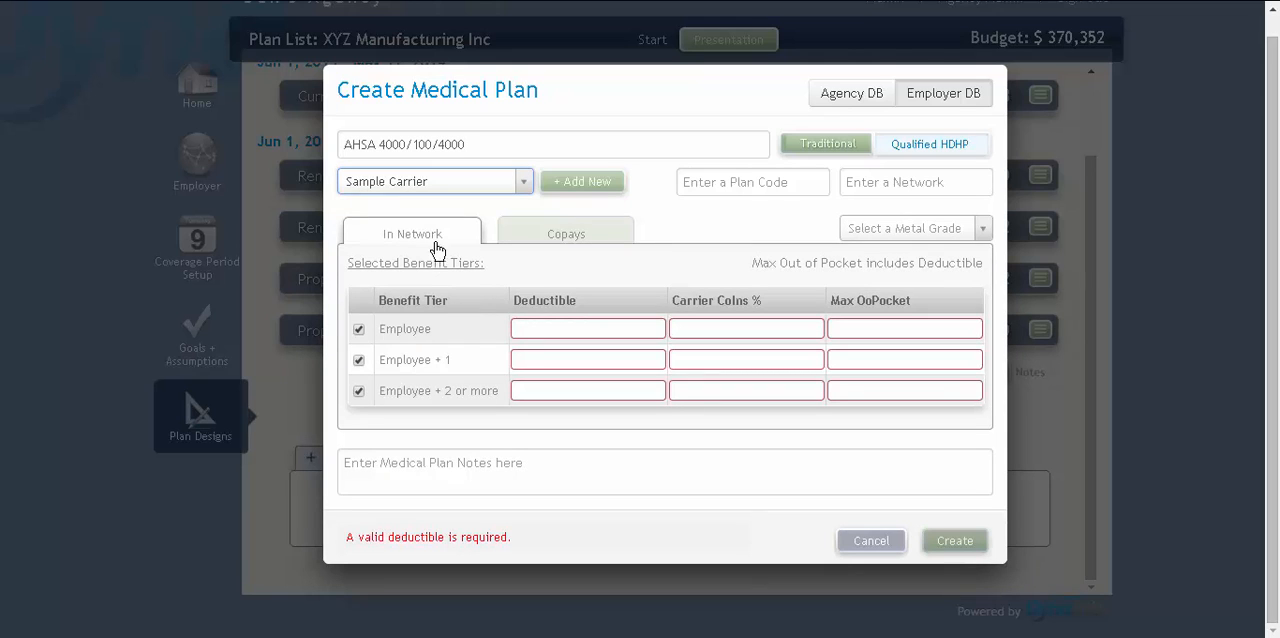
Set the in-network Employee tier to a 4000 deductible, 100% carrier coinsurance and 4000 maximum out-of-pocket
click(567, 238)
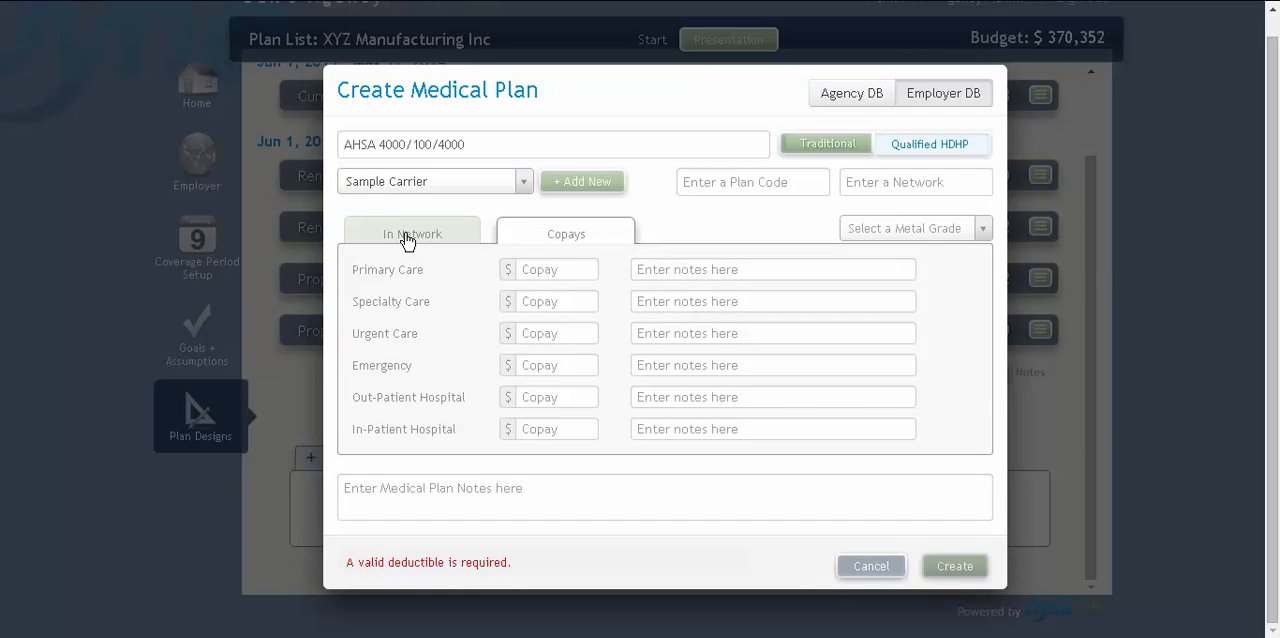
click(406, 240)
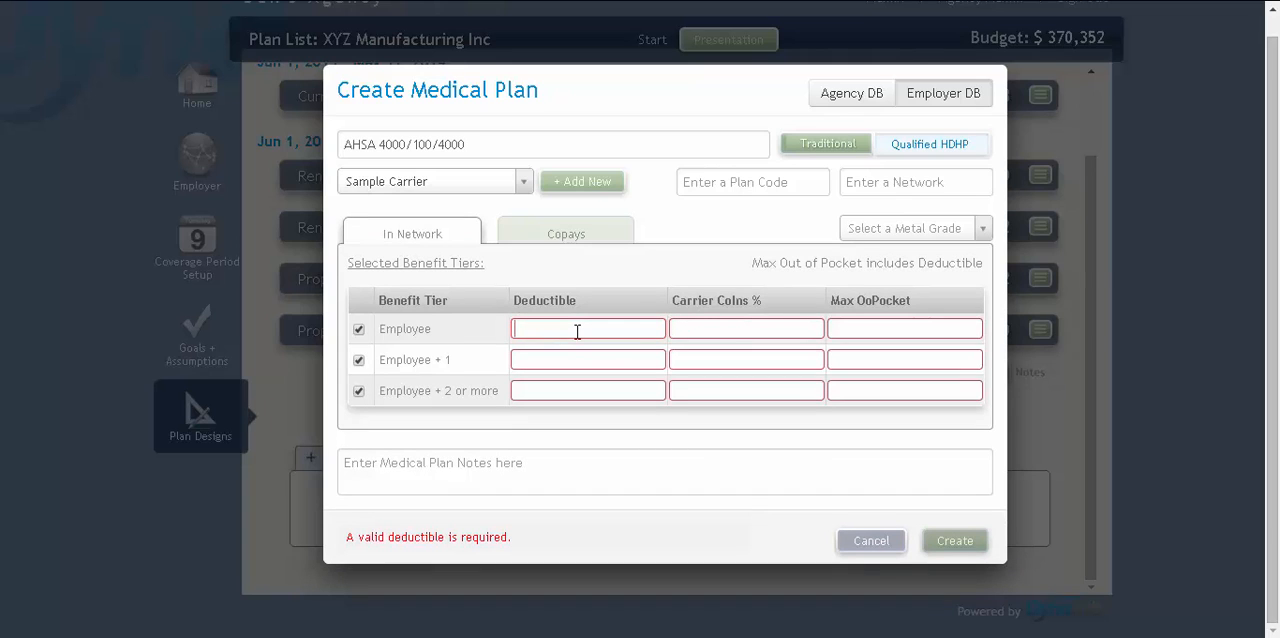
text(4000)
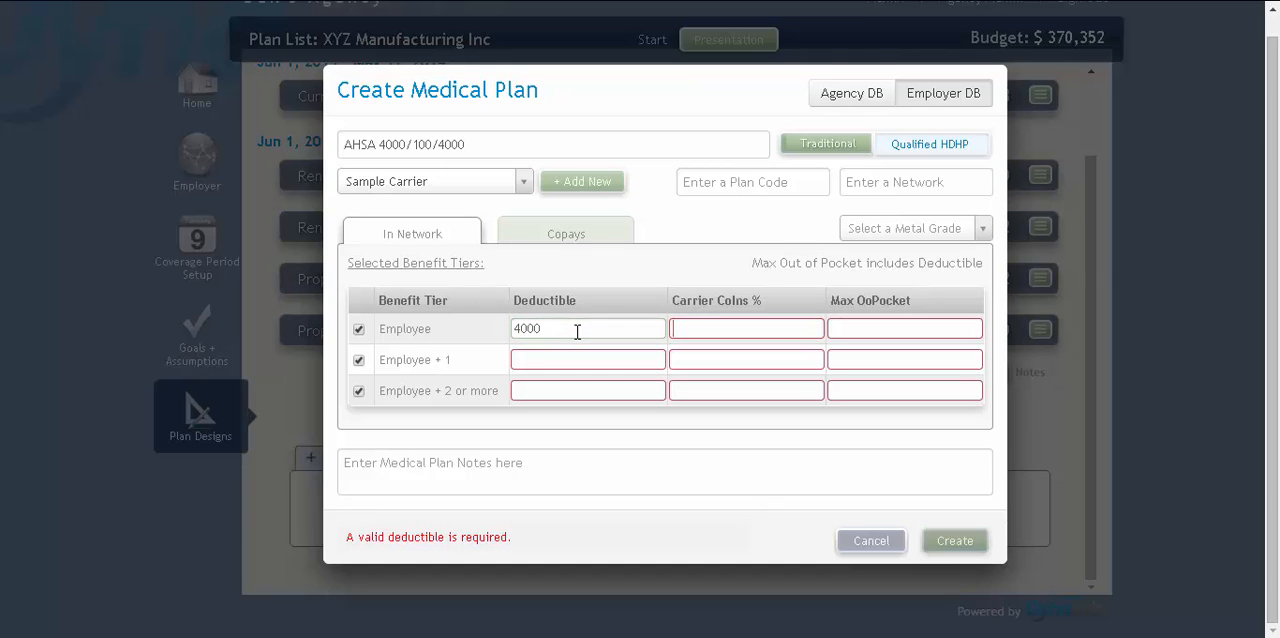
key(Tab)
text(100)
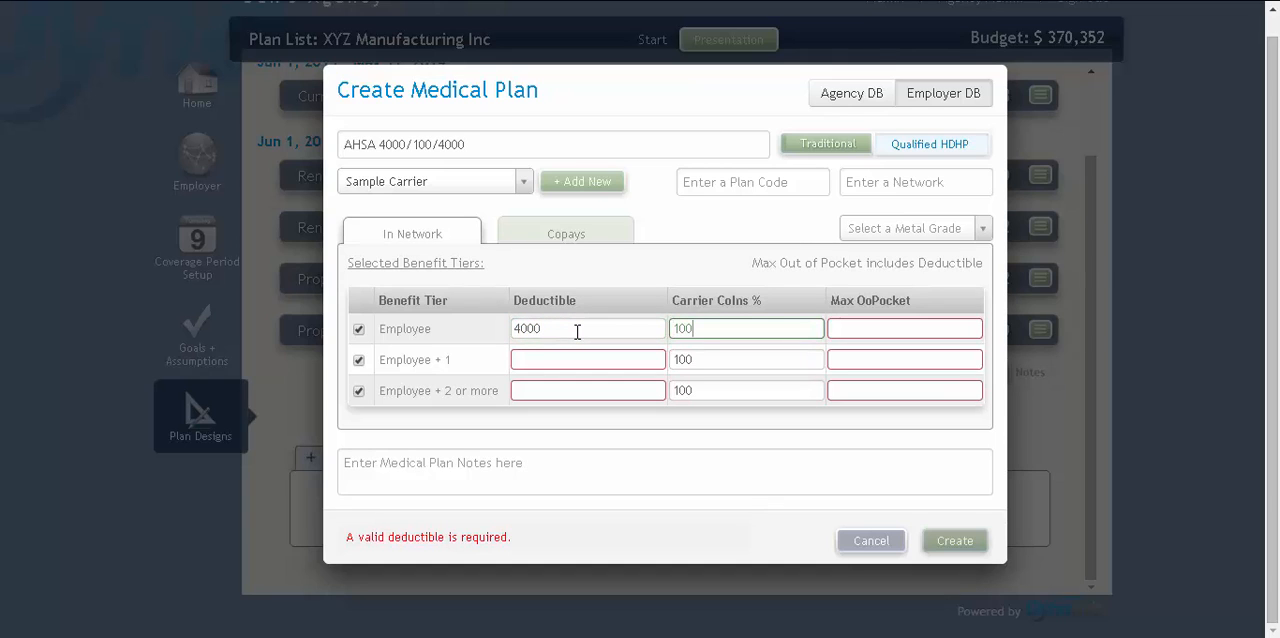
key(Tab)
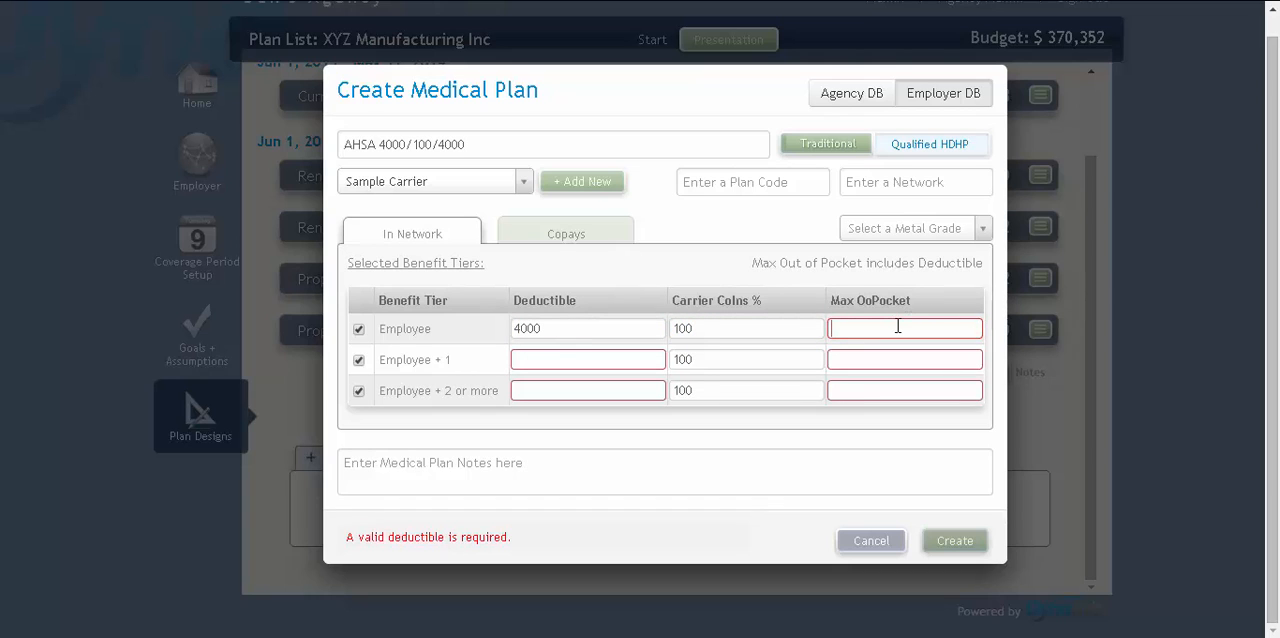
text(4000)
Set the Employee + 1 deductible and maximum out-of-pocket to 8000, and exclude the Employee + 2 or more tier
click(548, 359)
text(80)
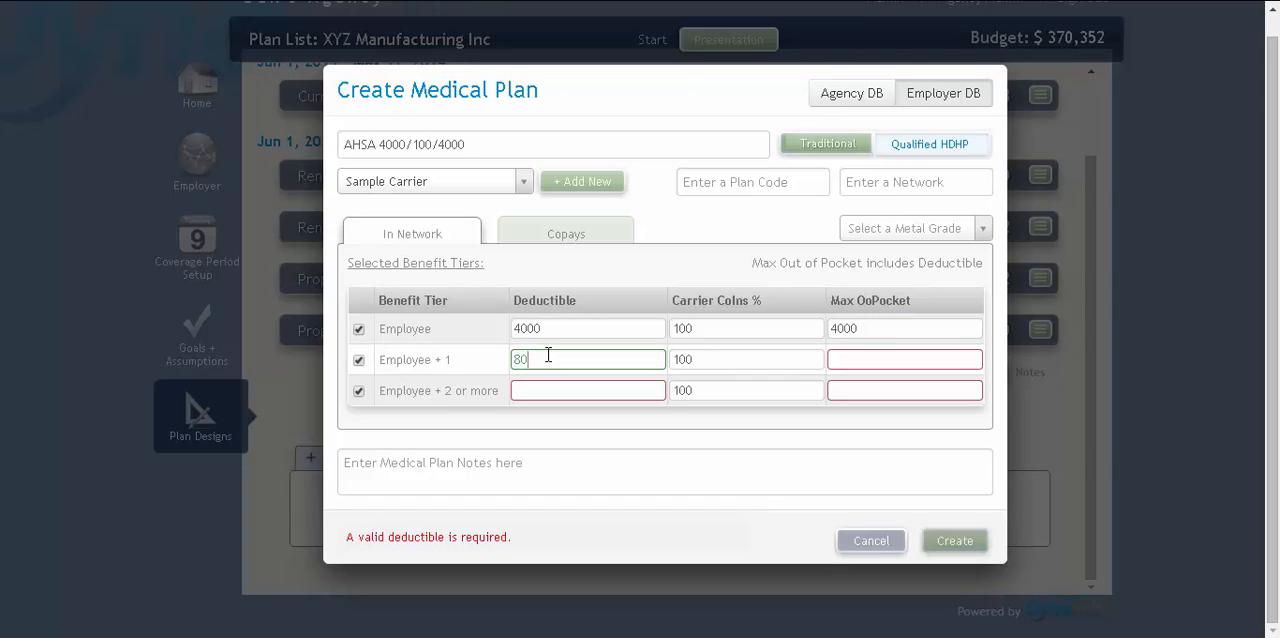
text(00)
click(858, 362)
text(8000)
click(359, 392)
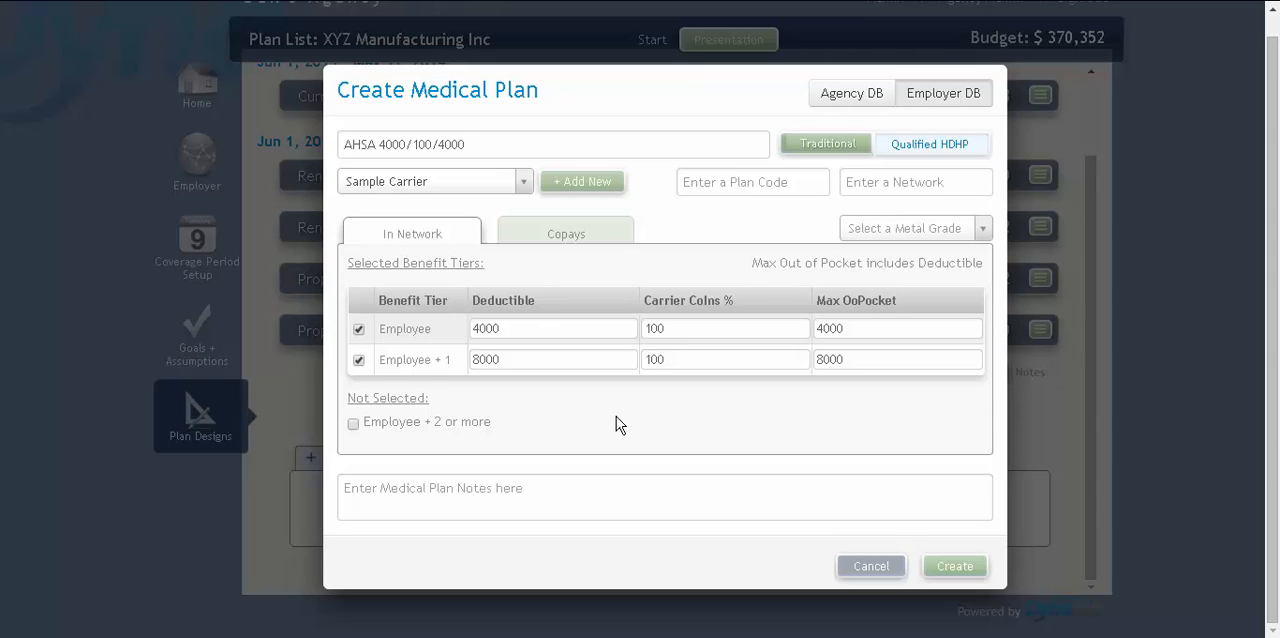
click(581, 240)
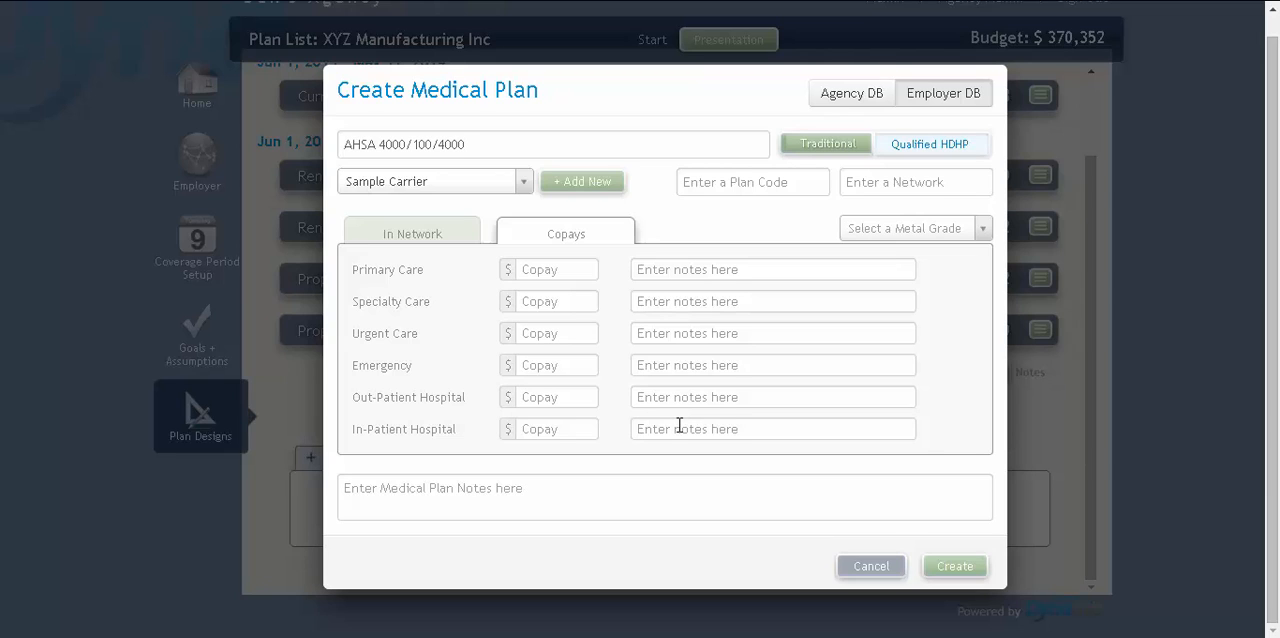
click(436, 230)
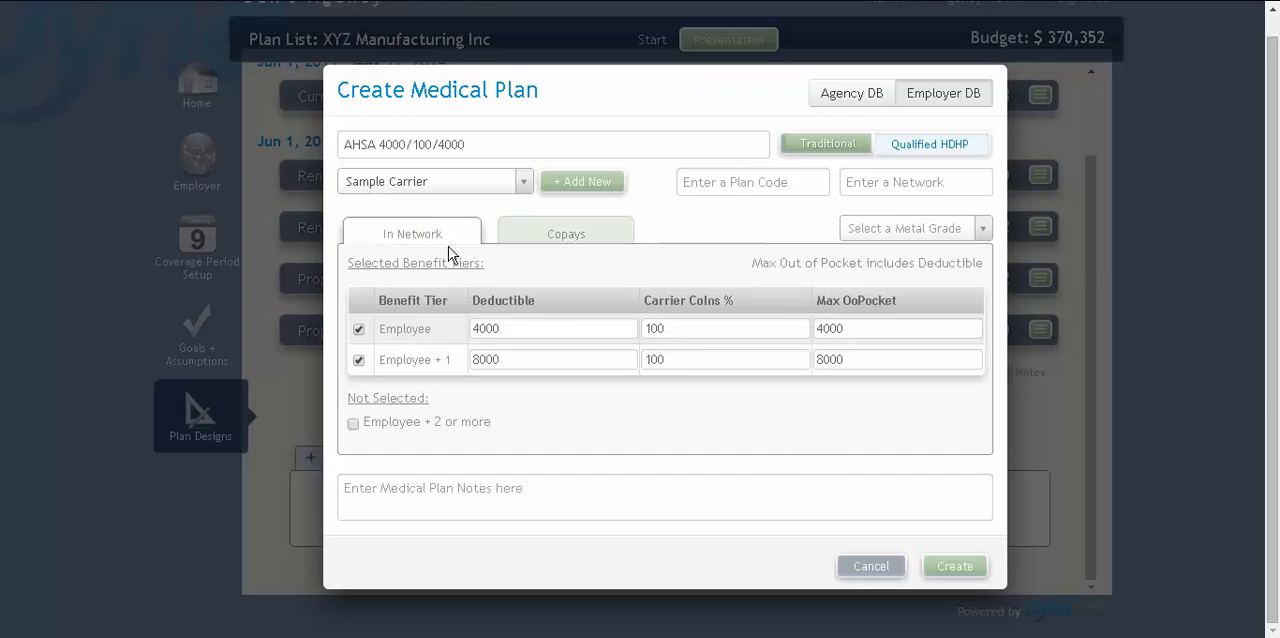
click(594, 238)
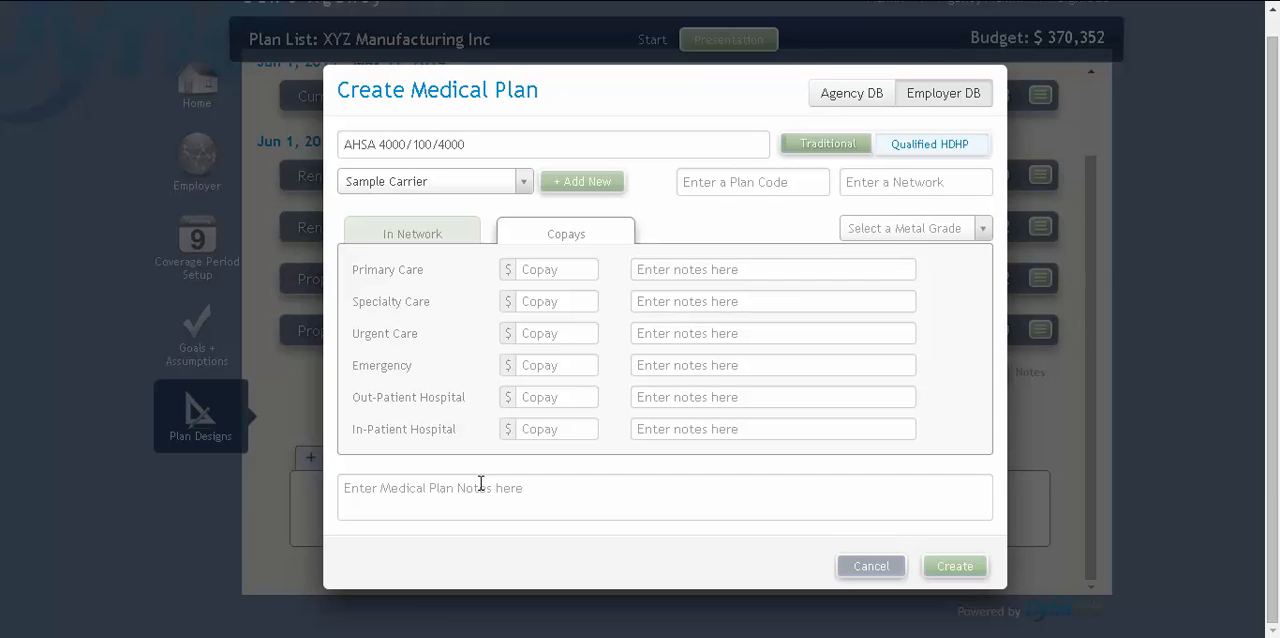
click(416, 489)
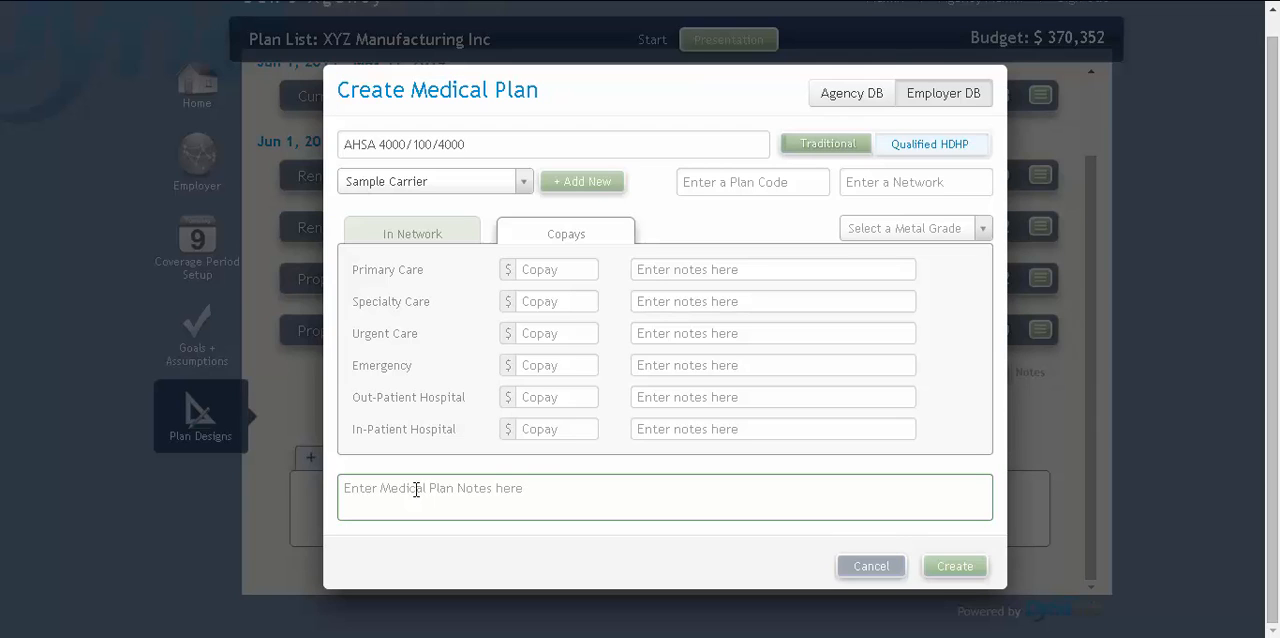
Create the medical plan and continue to the premiums without adding an Rx plan
click(956, 567)
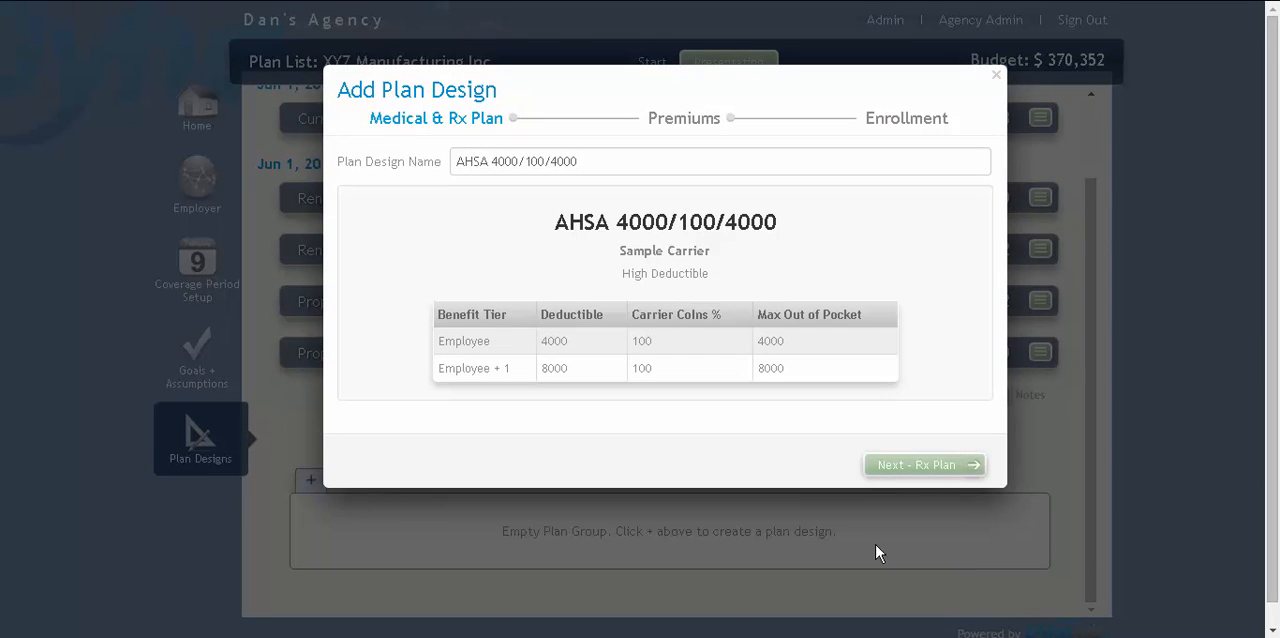
click(895, 465)
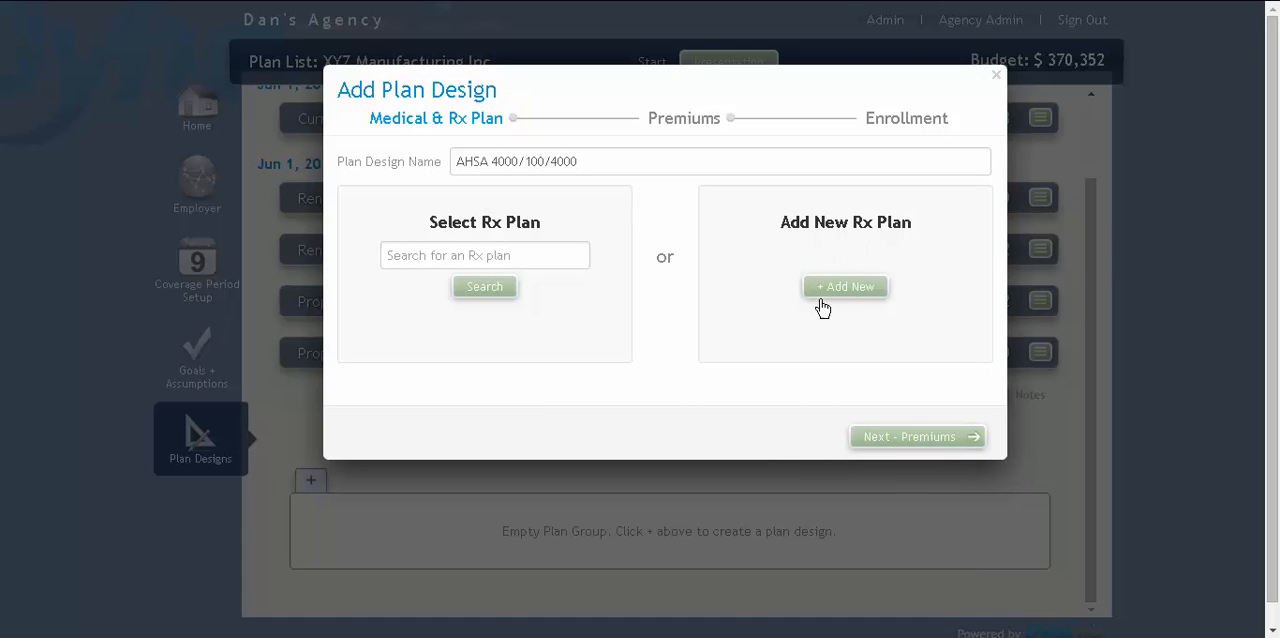
click(871, 449)
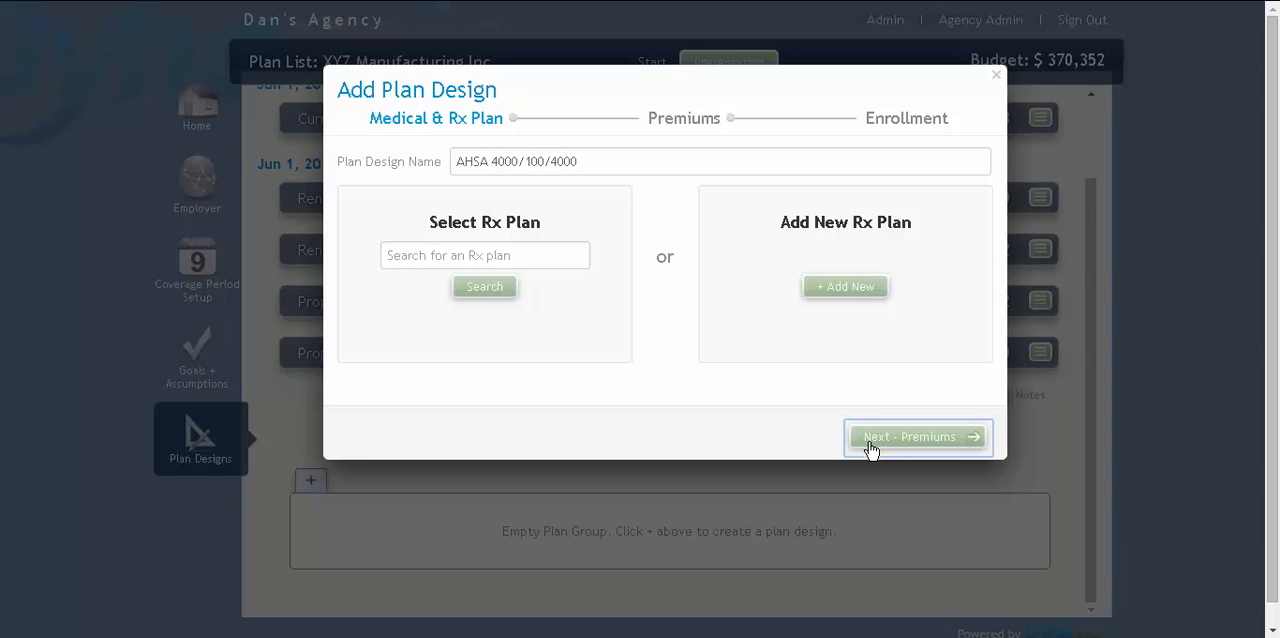